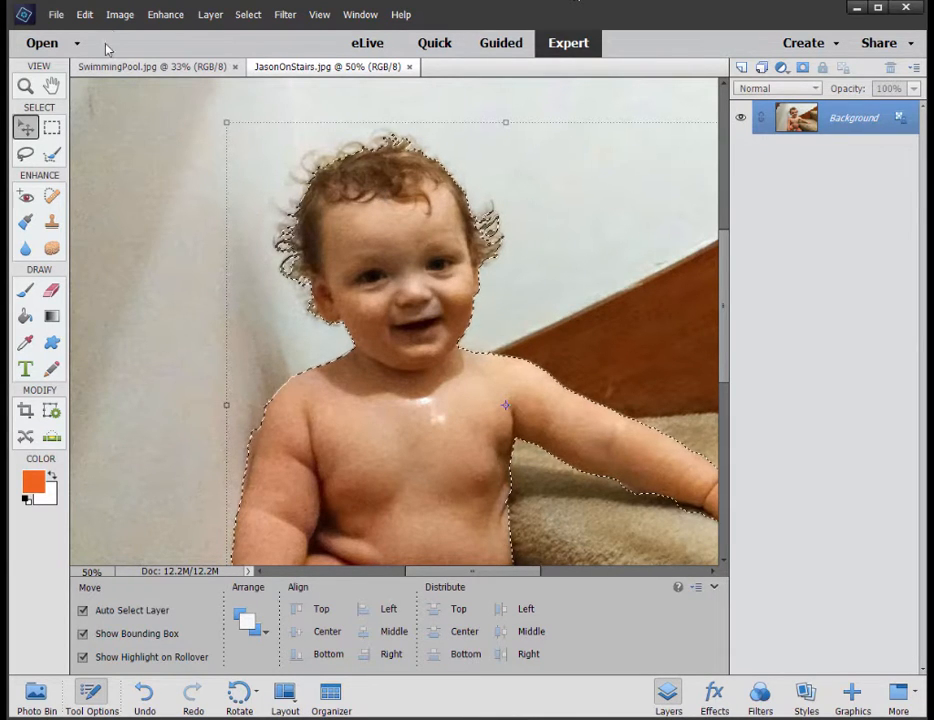
click(150, 67)
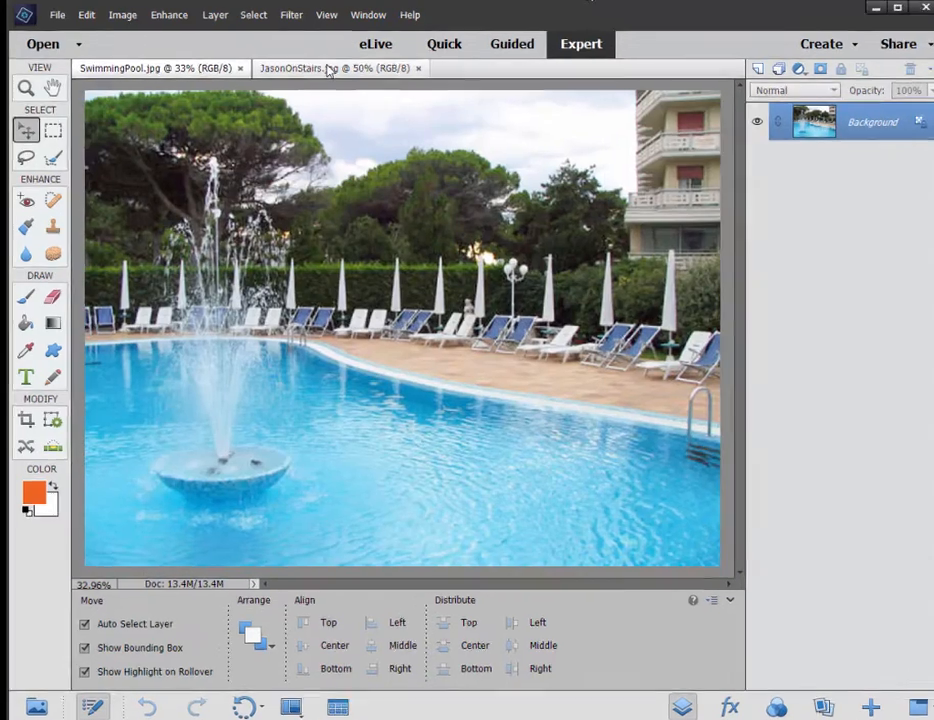
click(314, 64)
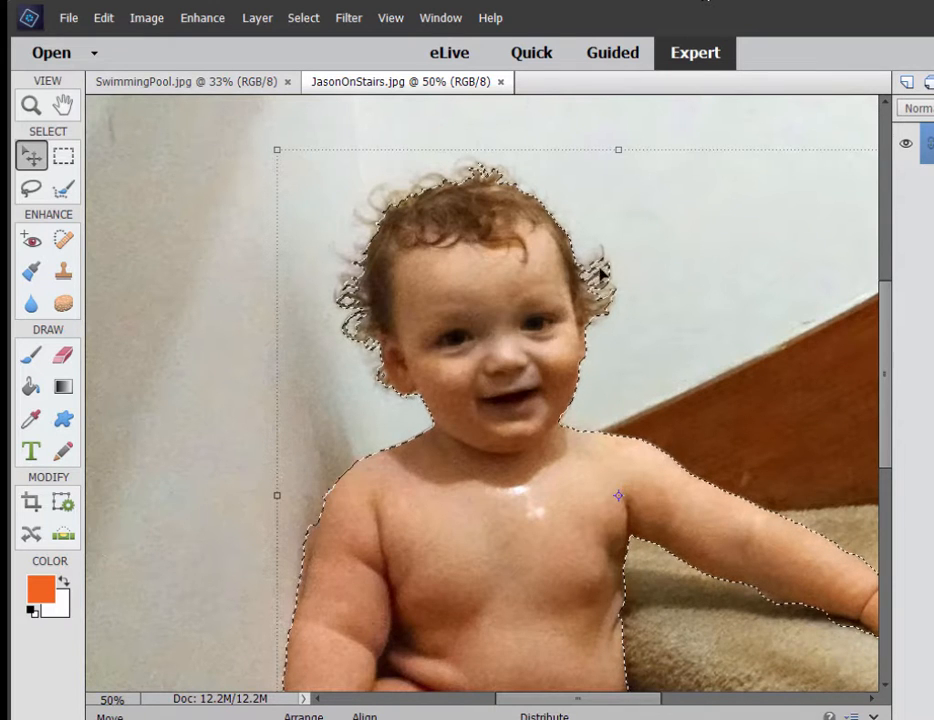
click(99, 24)
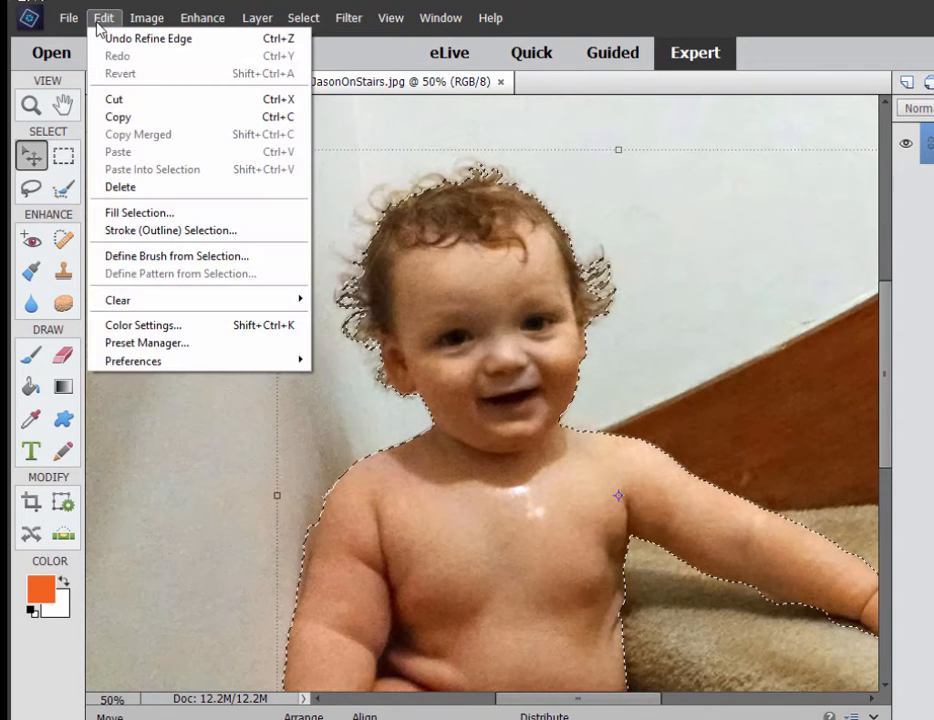
click(400, 92)
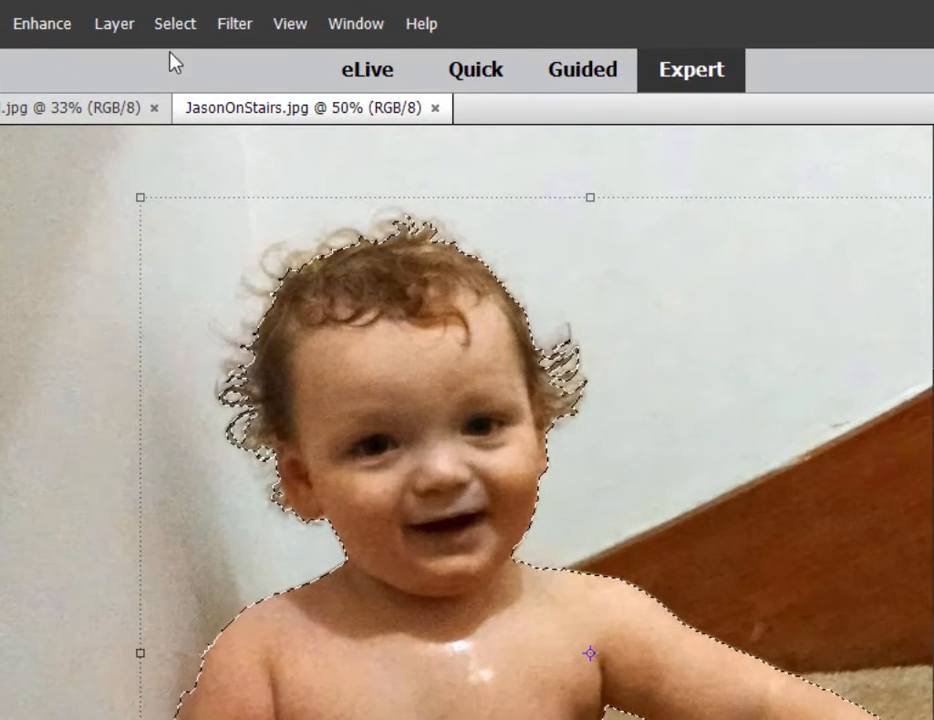
Output the baby selection through Refine Edge as a New Layer with Layer Mask
click(176, 25)
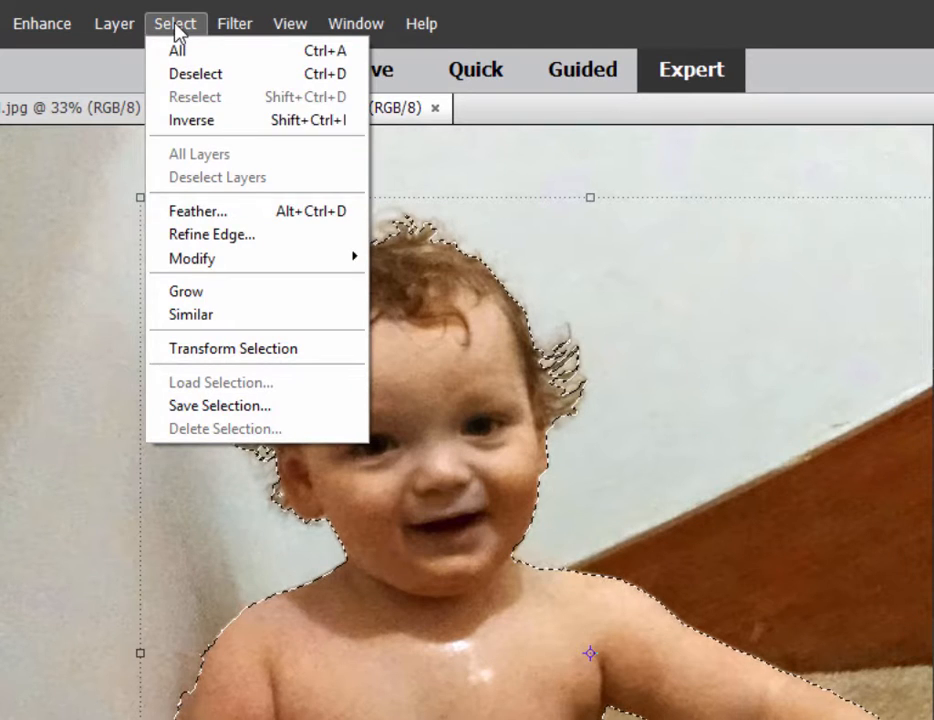
click(262, 236)
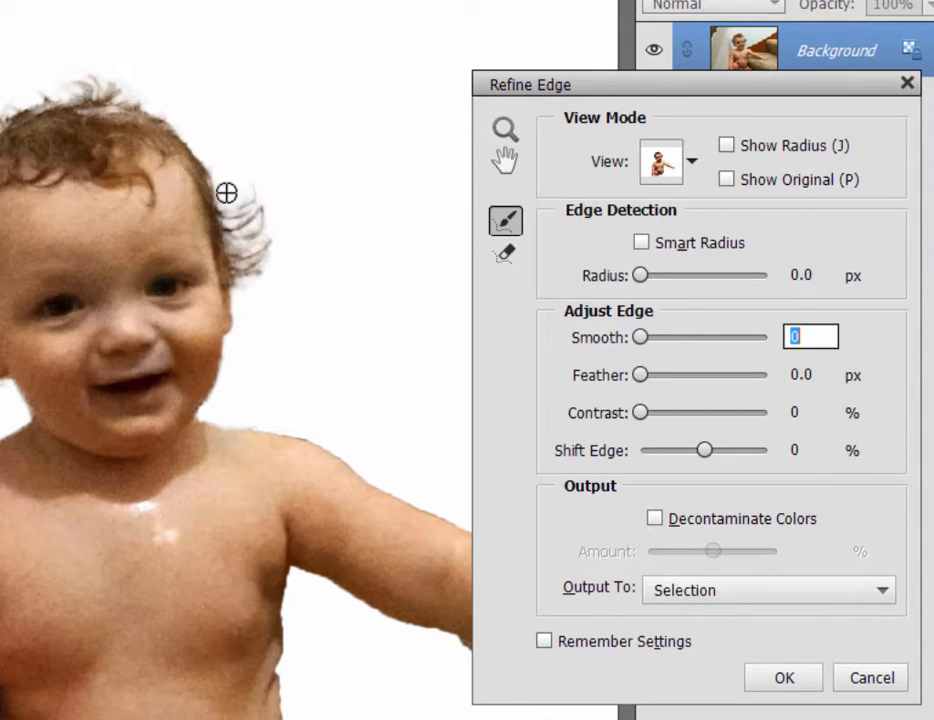
click(745, 598)
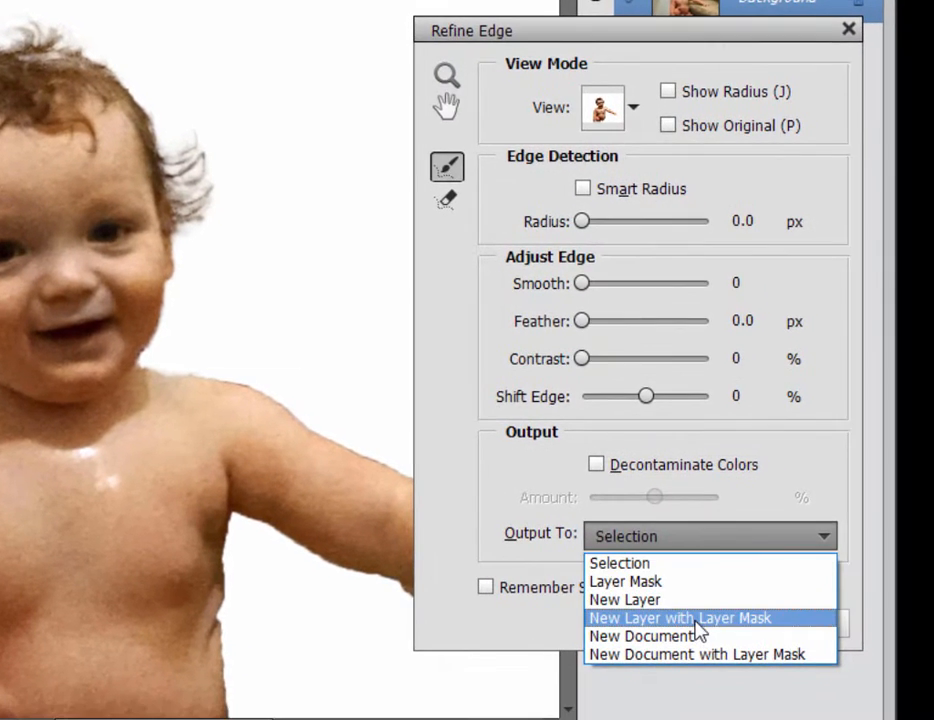
click(697, 620)
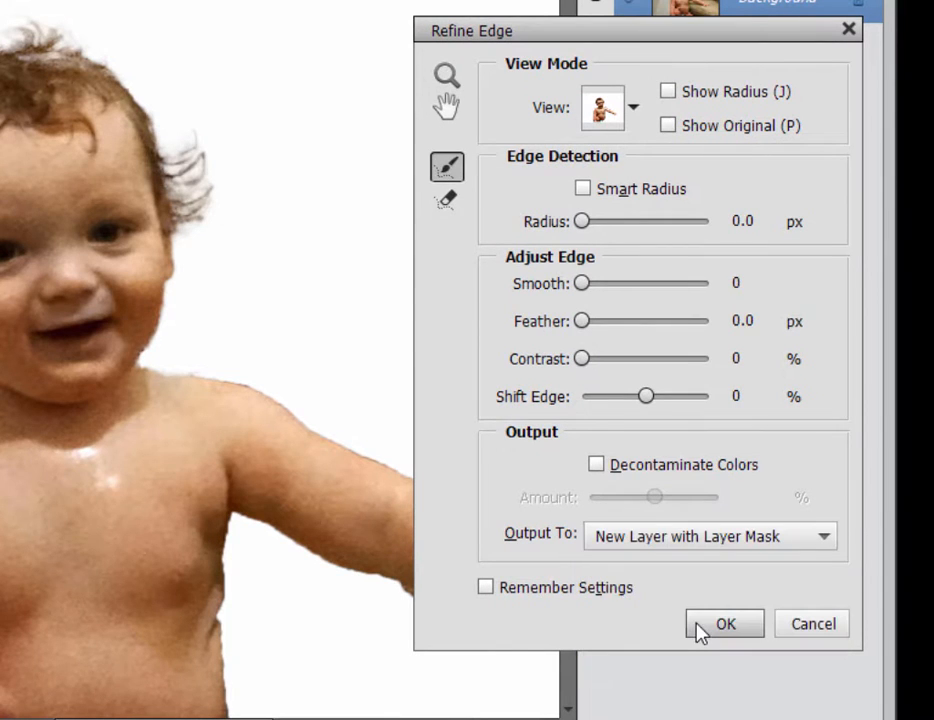
click(719, 625)
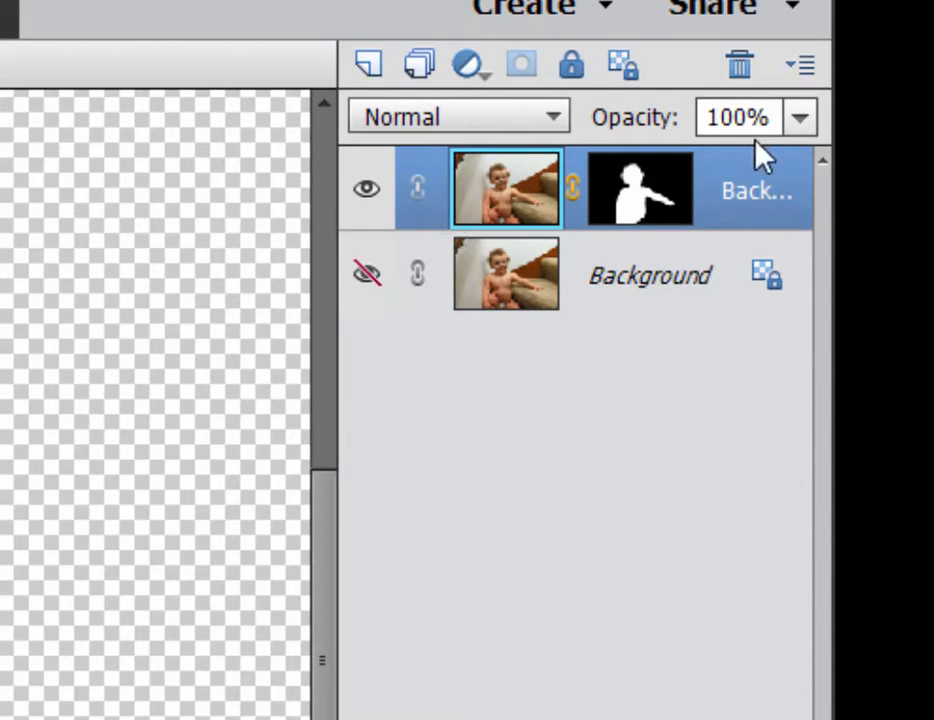
Activate the cut-out layer's mask and ready the Brush tool with black as the foreground color
click(688, 202)
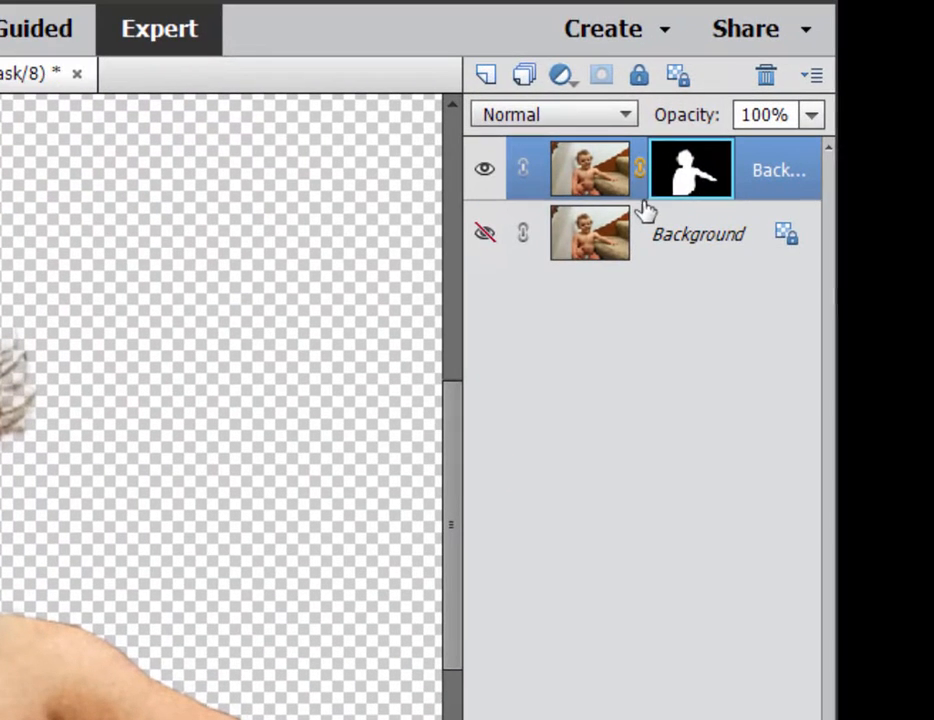
click(578, 244)
click(597, 188)
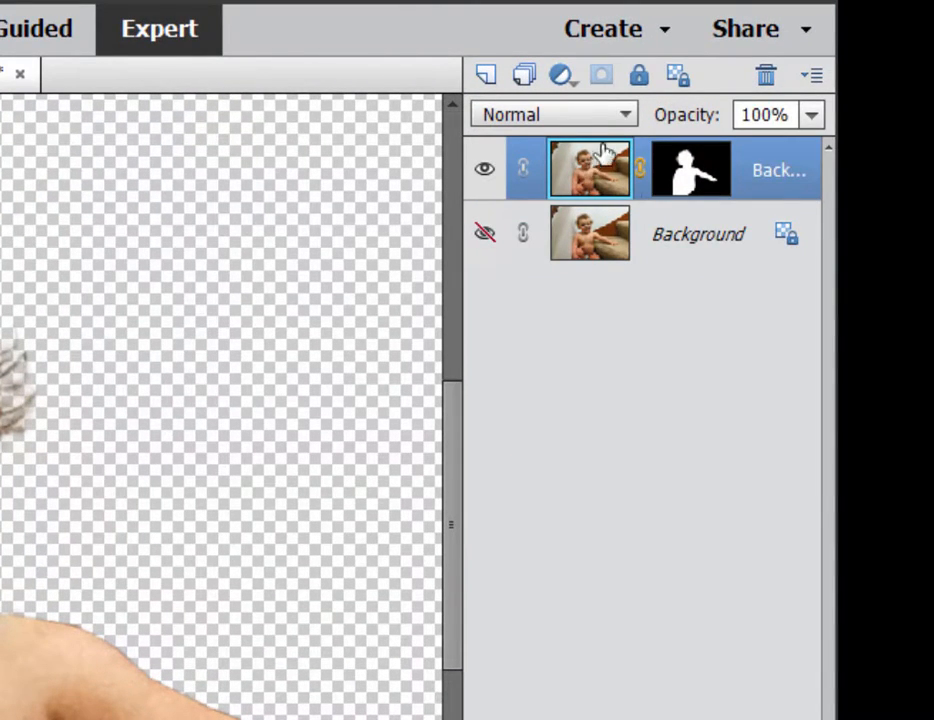
click(706, 172)
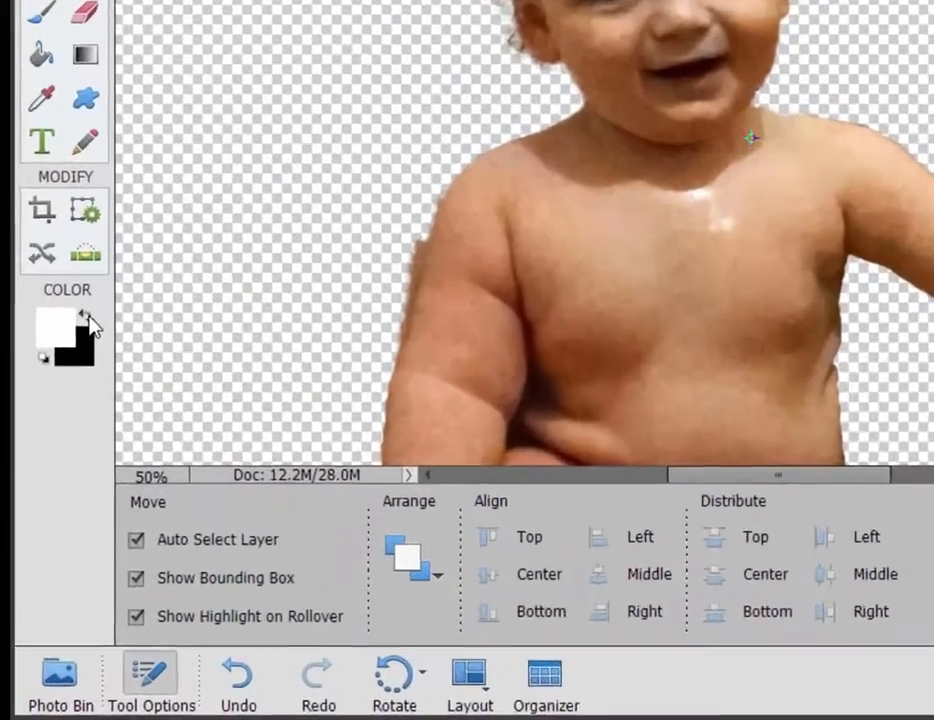
click(53, 475)
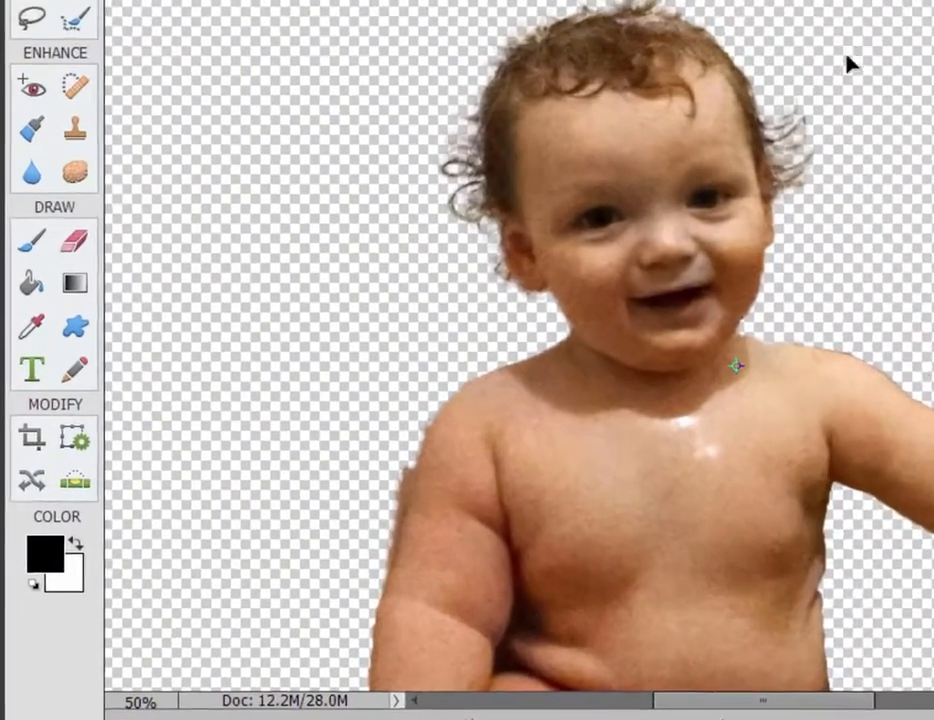
click(31, 240)
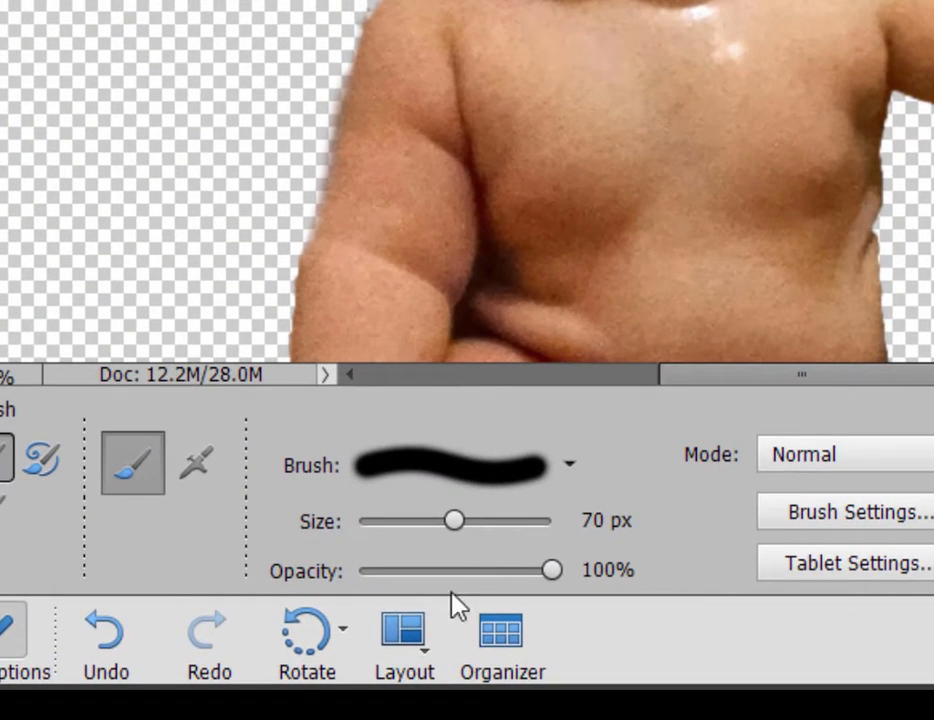
Arrange both photos in the All Column layout and copy the masked baby layer into SwimmingPool.jpg
click(406, 640)
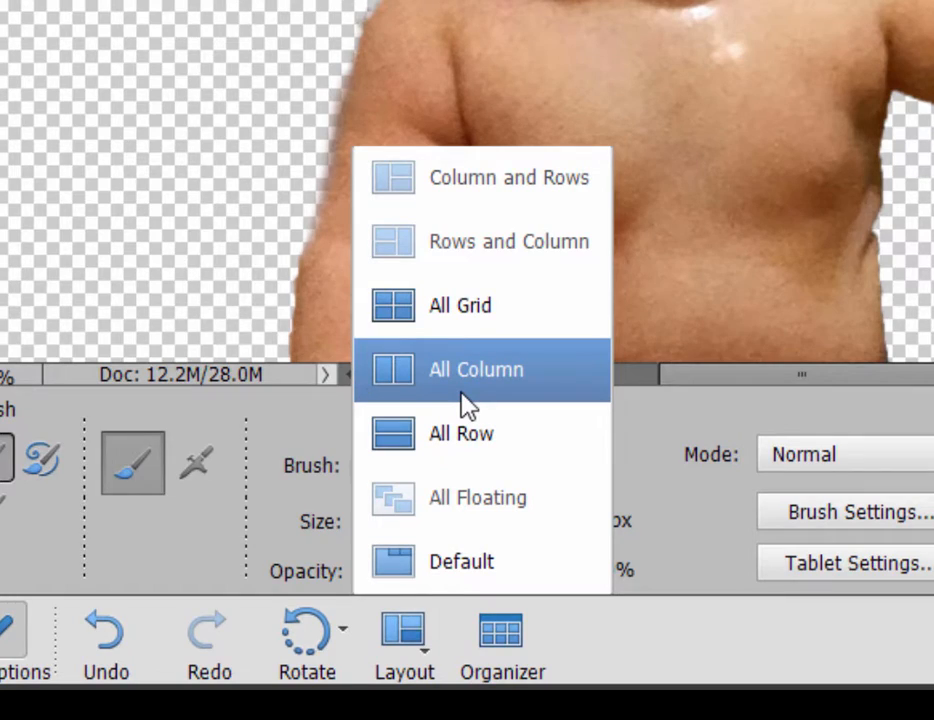
click(468, 405)
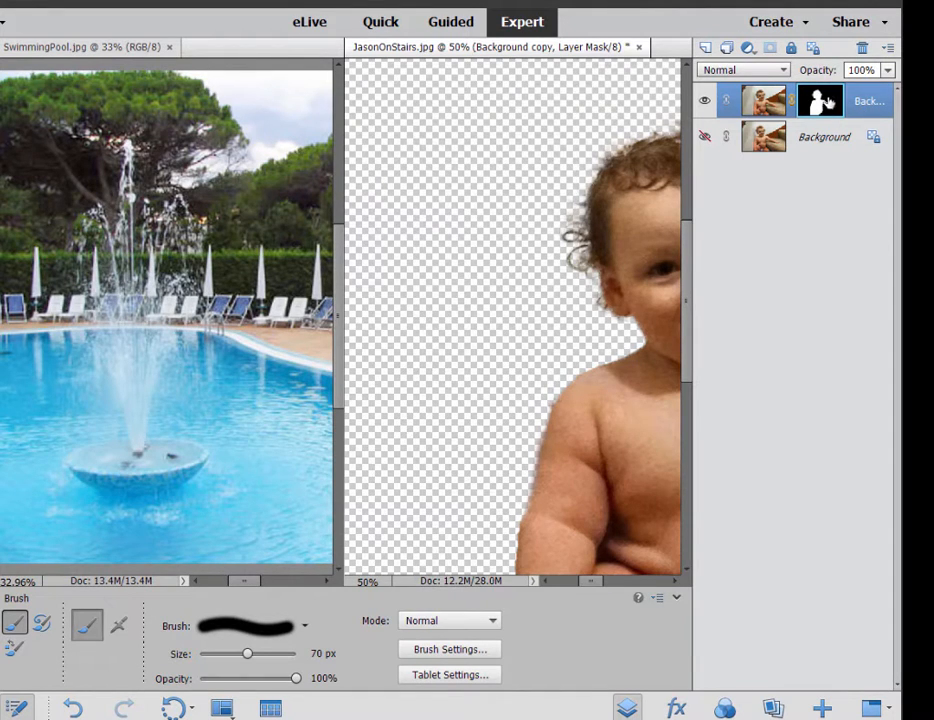
drag(828, 103, 190, 230)
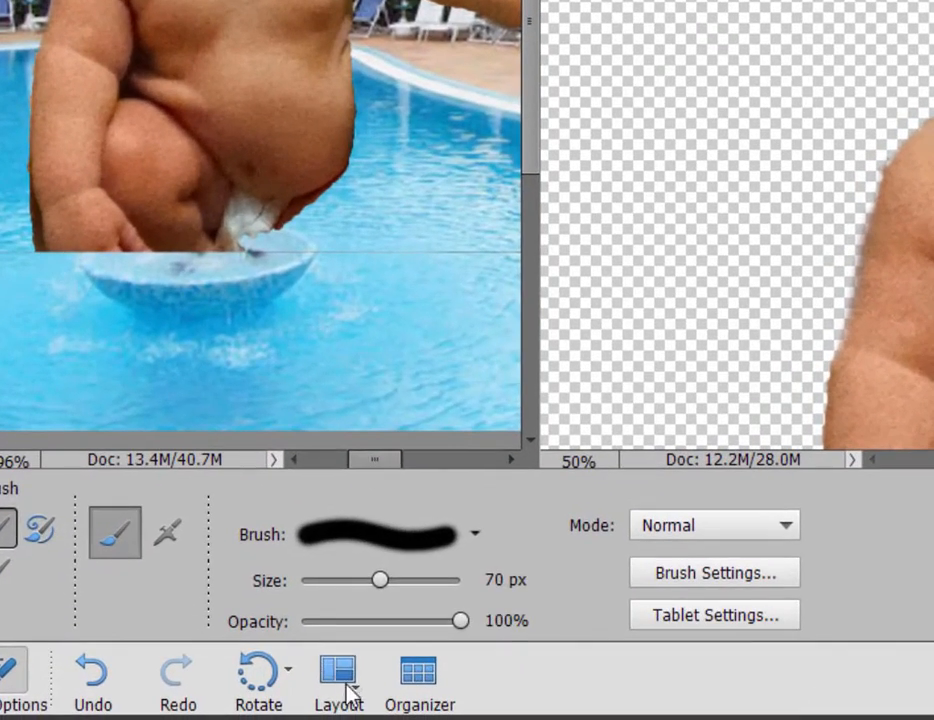
Restore the Default layout and move the baby down into the pool so the photo's lower edge crops the body
click(326, 694)
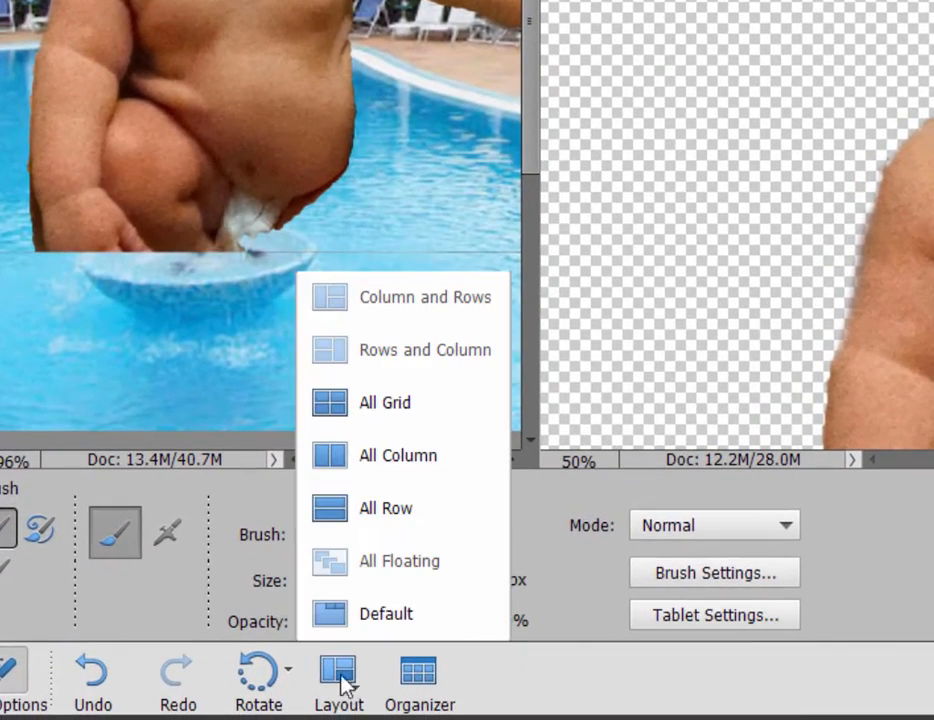
click(375, 618)
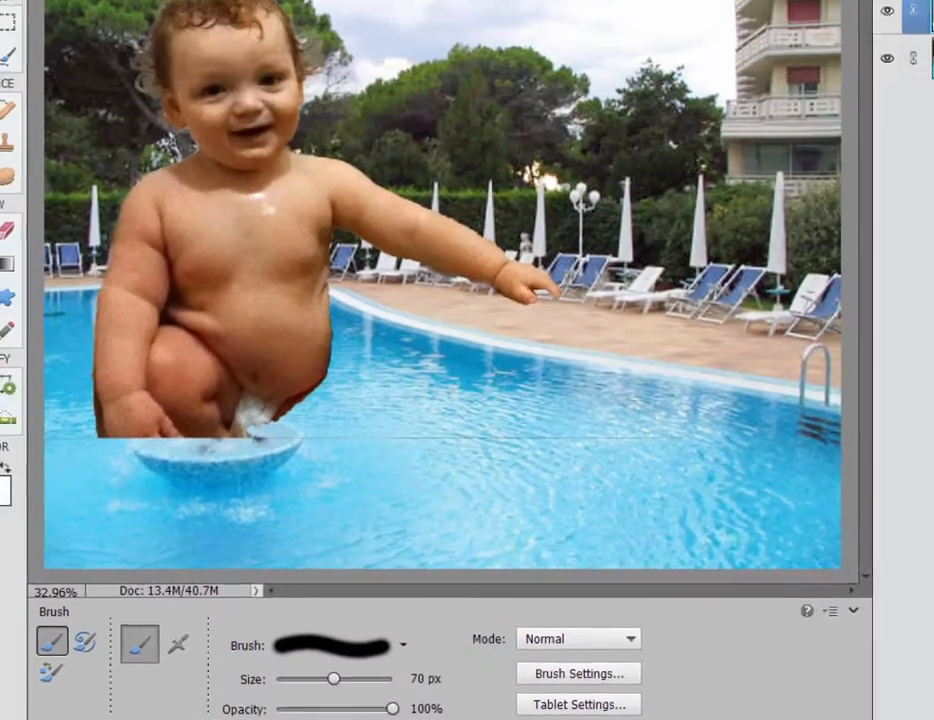
key(v)
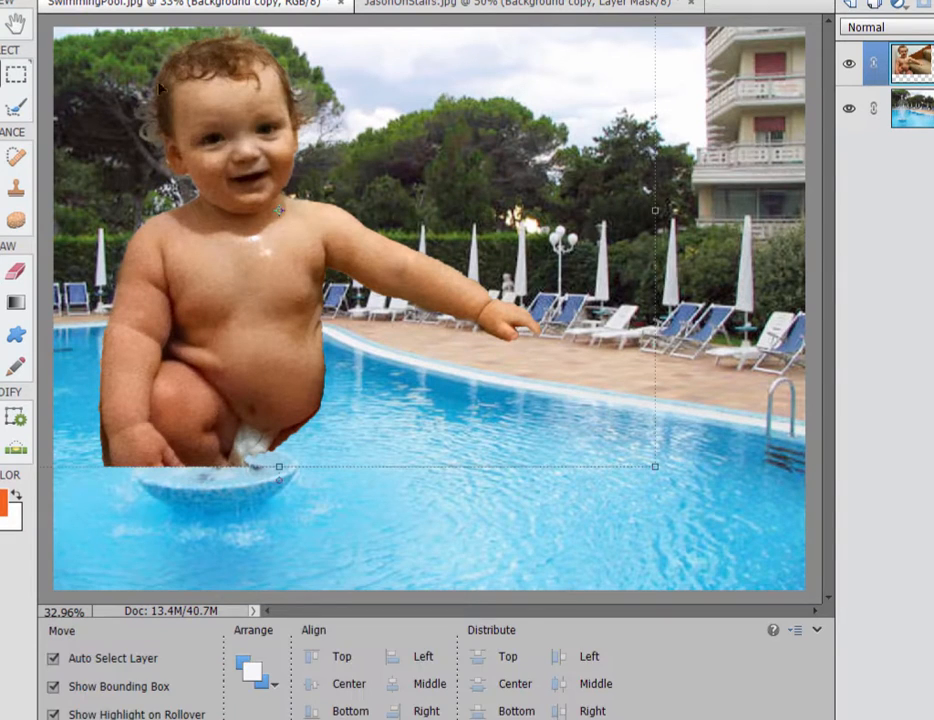
drag(268, 120, 435, 387)
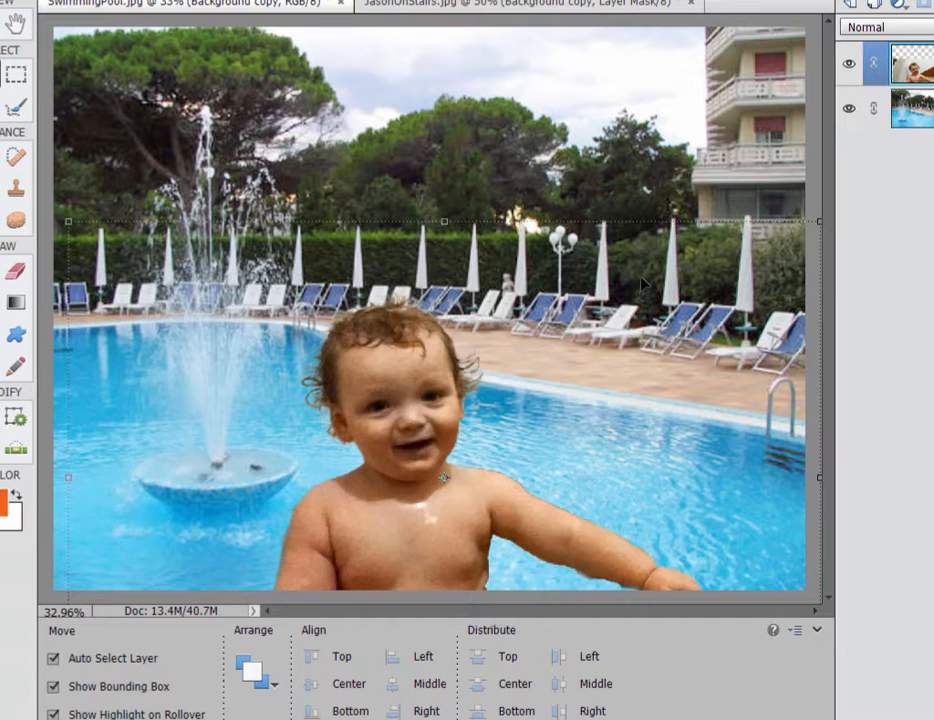
Paint with a 70 px white brush on the baby's layer mask to reveal the original background above the outstretched arm
key(ctrl+equal)
key(ctrl+equal)
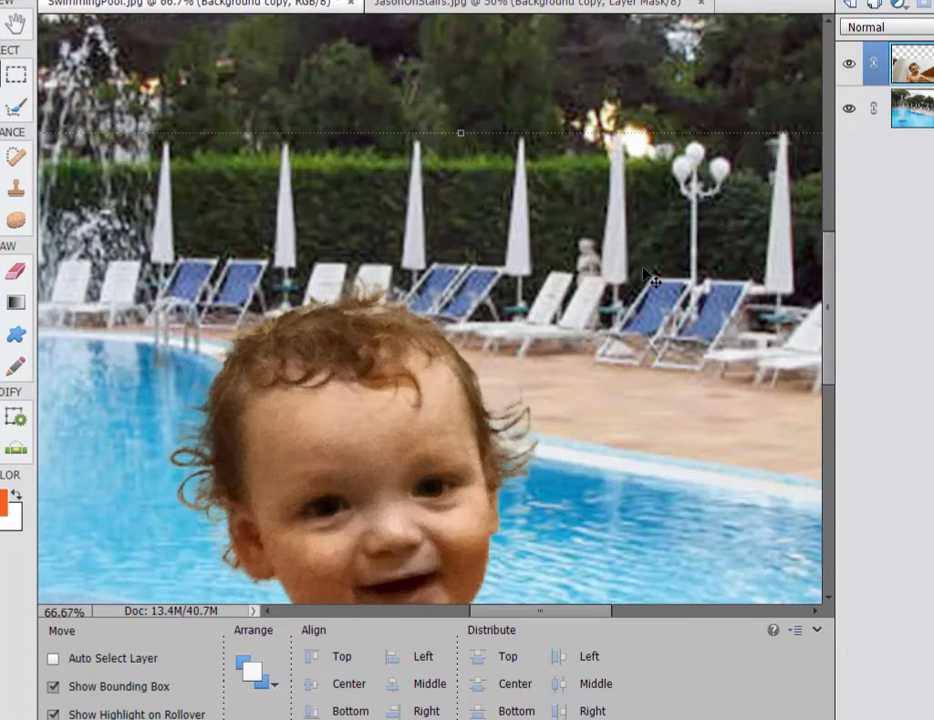
key(ctrl+equal)
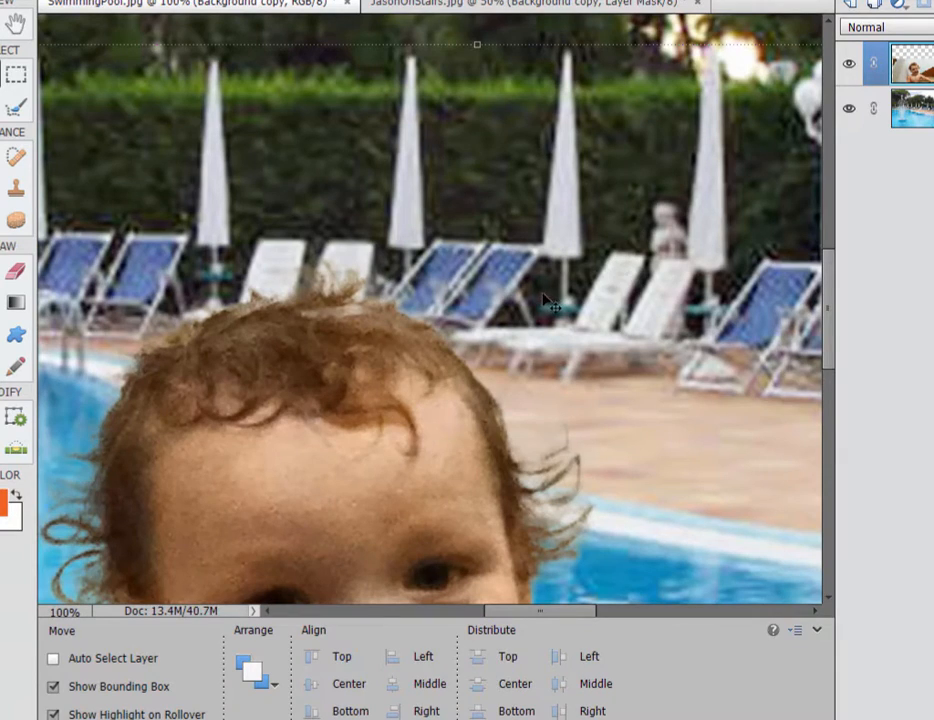
key(ctrl+minus)
scroll(500, 367, down, 5)
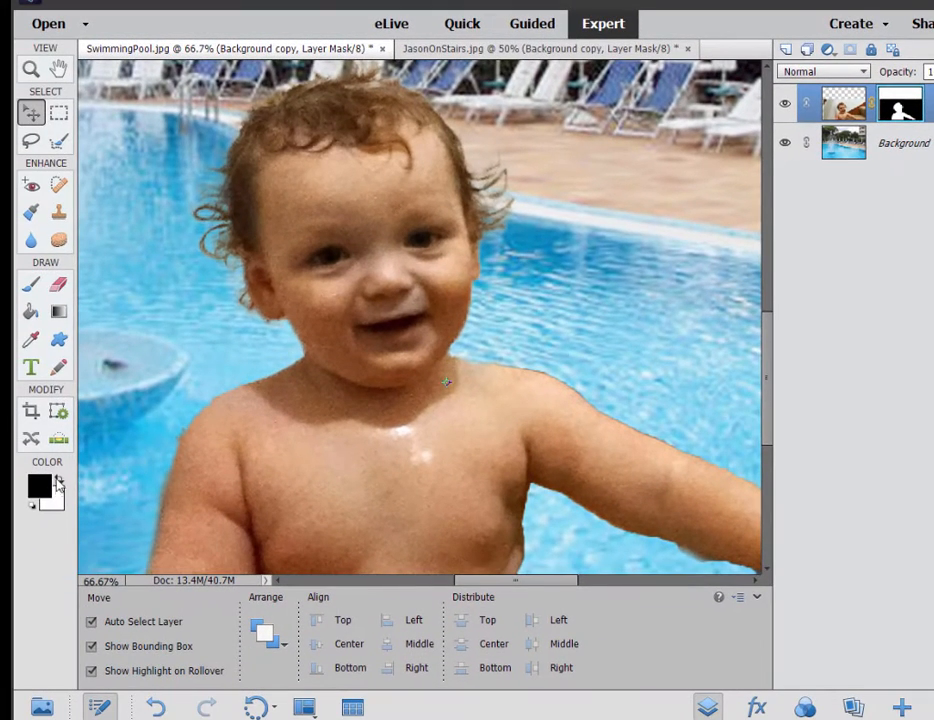
click(59, 482)
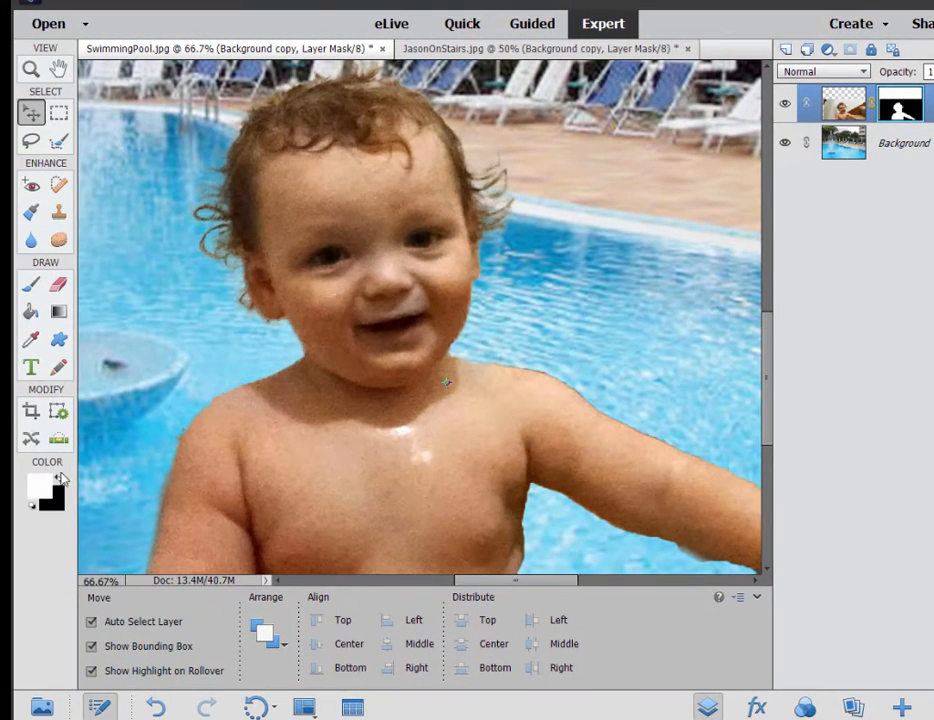
click(33, 279)
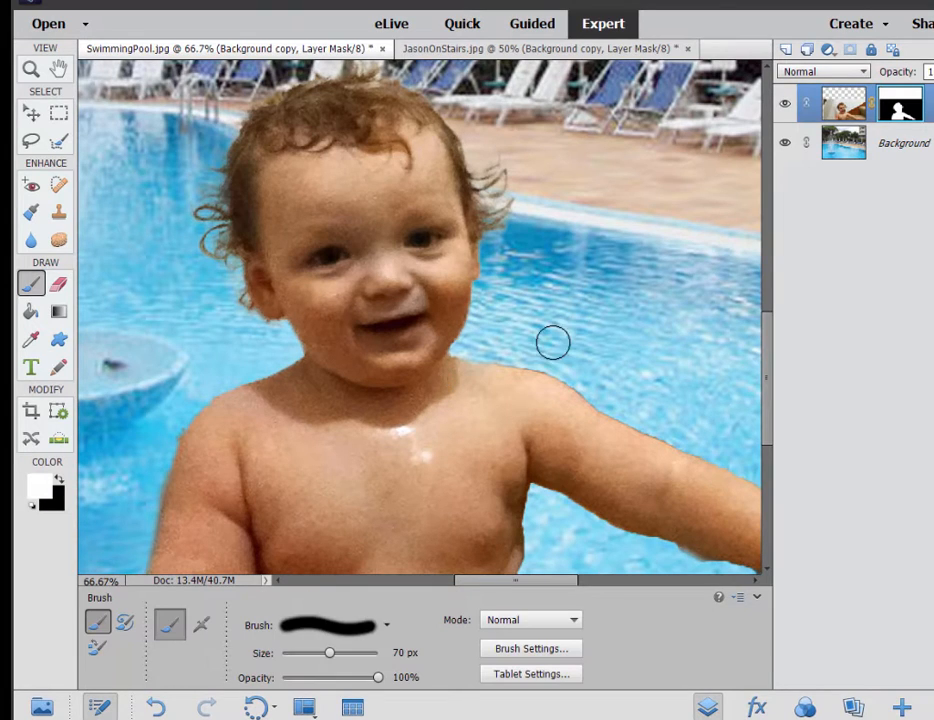
drag(513, 349, 569, 321)
mouse_move(487, 349)
mouse_down()
mouse_move(551, 359)
mouse_move(627, 415)
mouse_move(668, 393)
mouse_move(612, 376)
mouse_move(675, 361)
mouse_move(650, 343)
mouse_move(586, 360)
mouse_move(631, 255)
mouse_move(558, 279)
mouse_move(662, 297)
mouse_move(713, 365)
mouse_move(690, 419)
mouse_move(516, 368)
mouse_move(689, 491)
mouse_move(661, 450)
mouse_move(756, 458)
mouse_move(668, 417)
mouse_move(730, 376)
mouse_move(726, 387)
mouse_move(700, 364)
mouse_move(702, 422)
mouse_move(732, 419)
mouse_up()
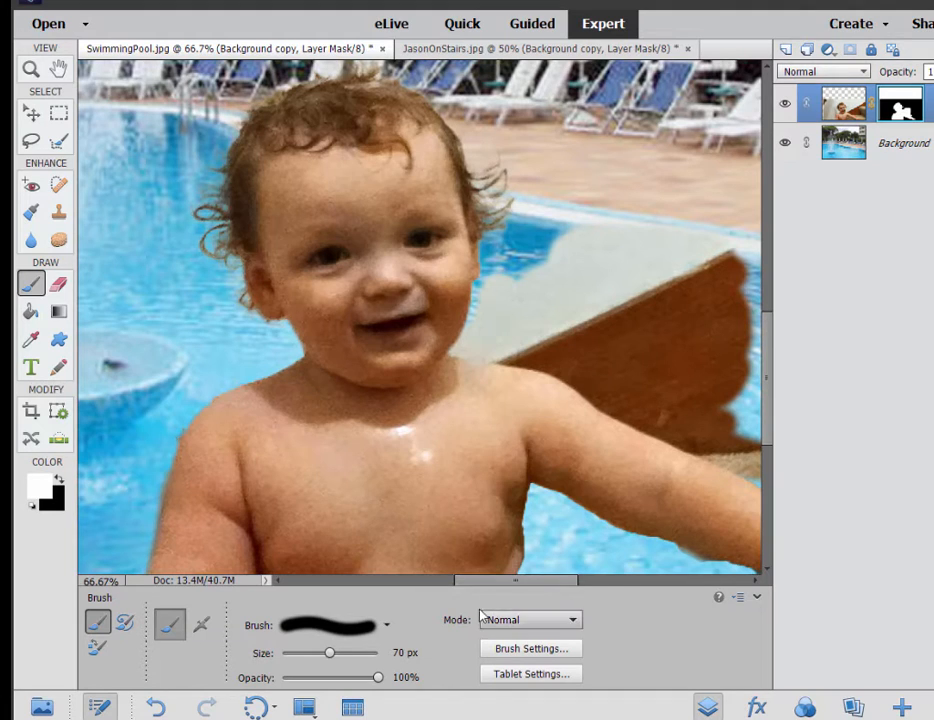
Undo the white brush strokes on the baby's layer mask
key(ctrl+z)
key(ctrl+z)
key(ctrl+z)
key(ctrl+z)
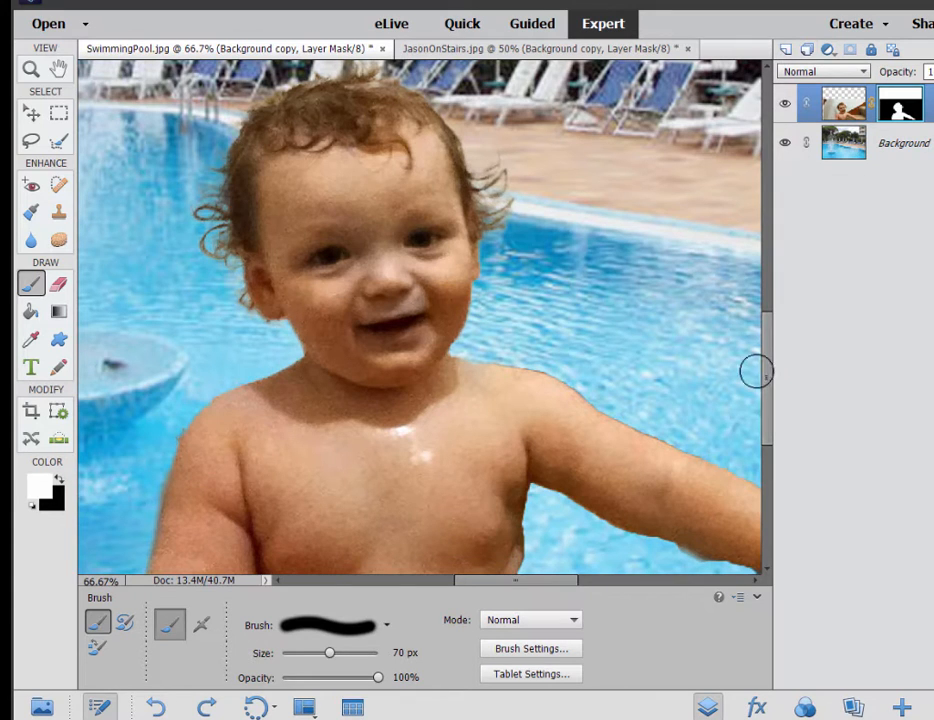
key(ctrl+minus)
key(ctrl+minus)
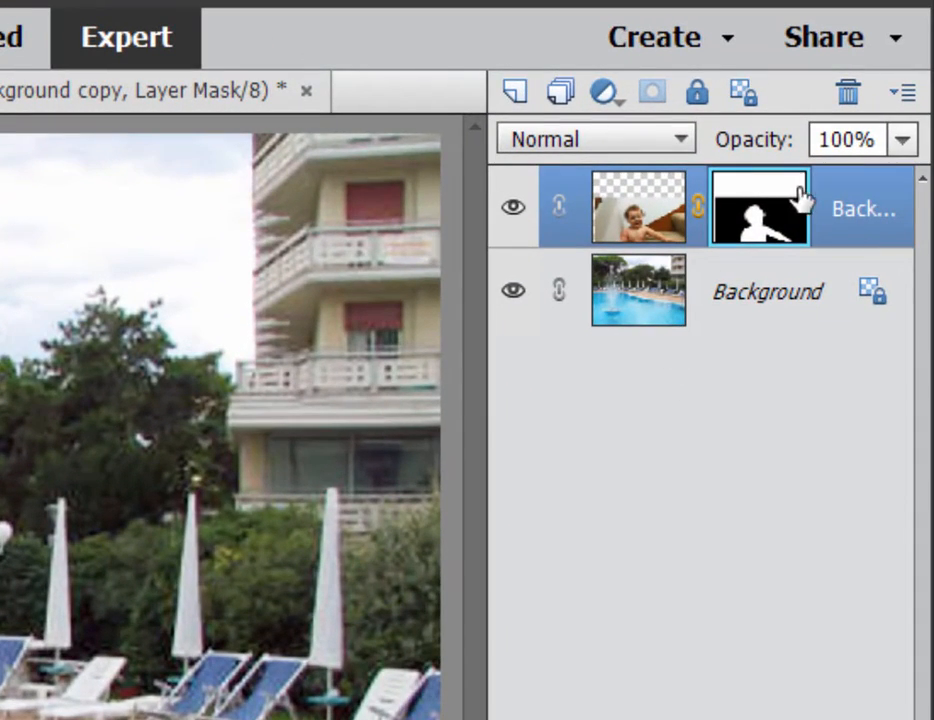
Apply Levels to the baby layer's image, setting the Blue channel's midtone input level to 1.36
click(620, 313)
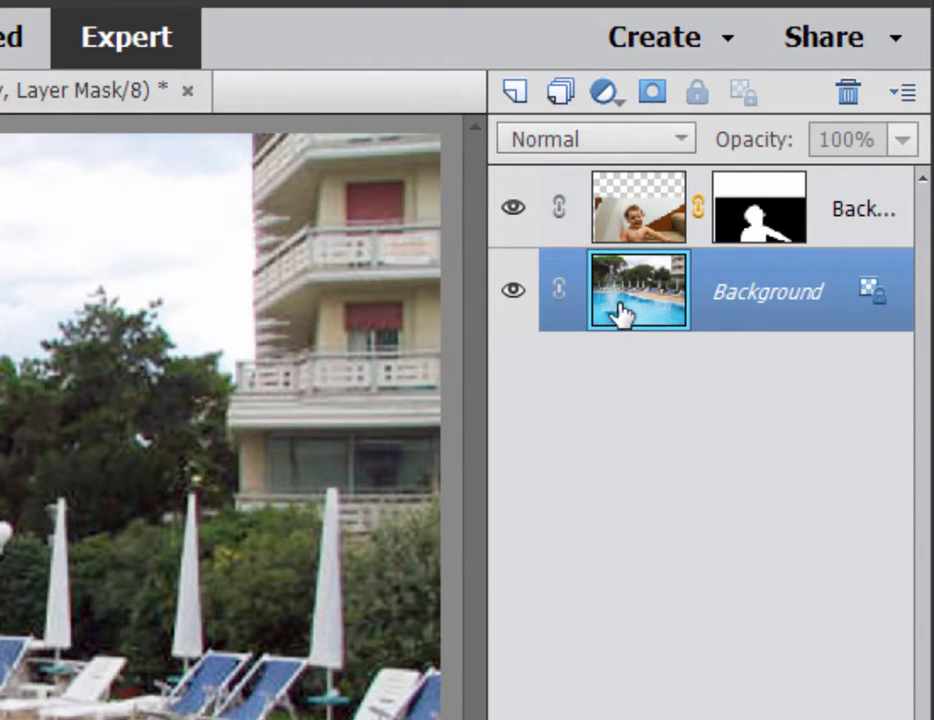
click(618, 220)
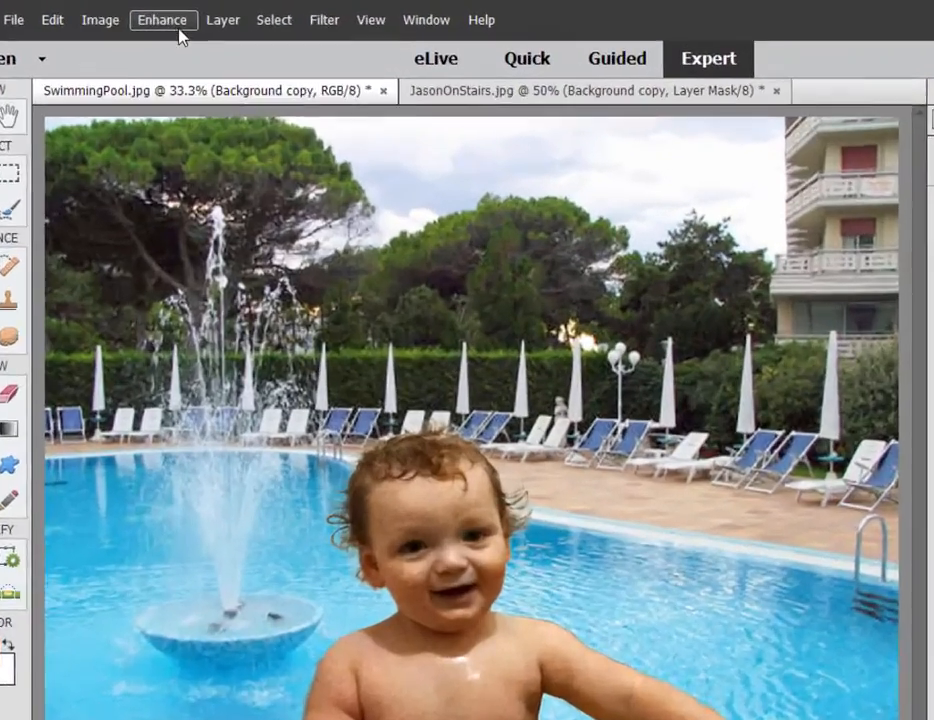
click(170, 20)
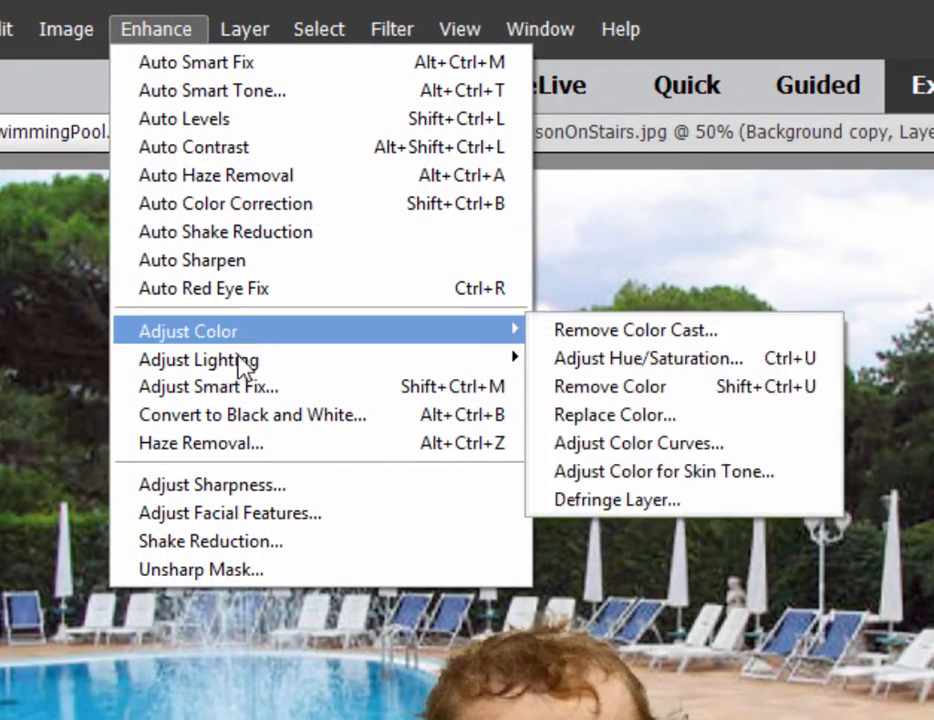
mouse_move(467, 372)
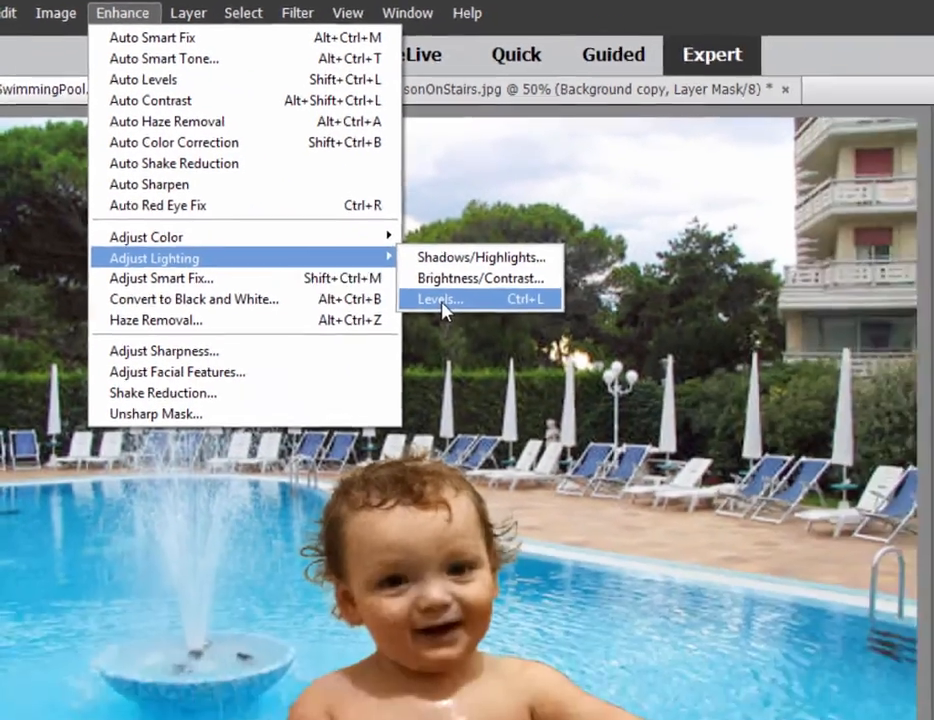
click(578, 414)
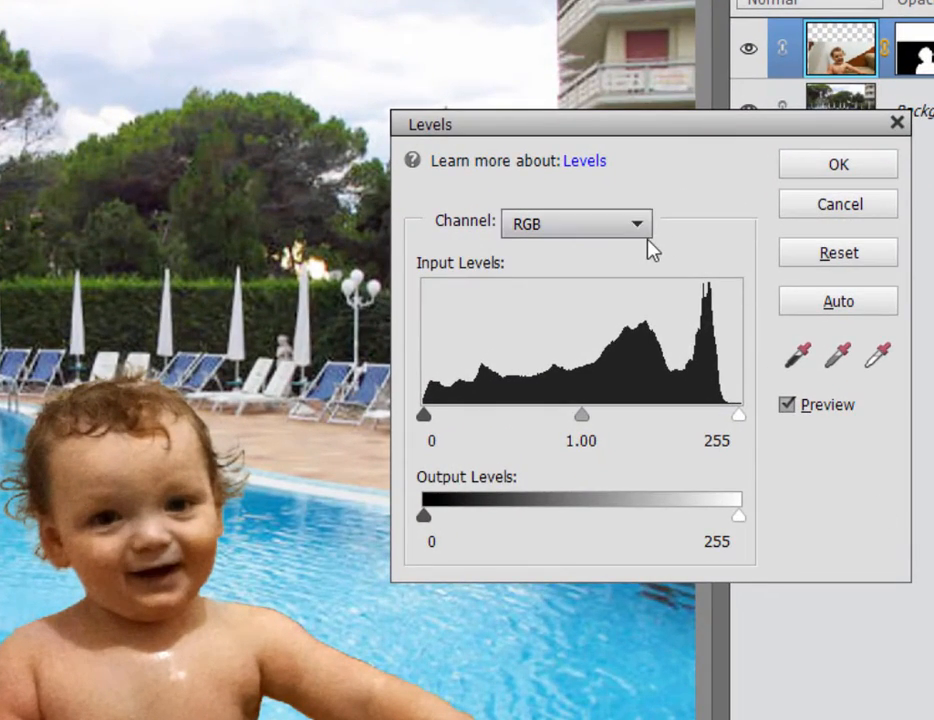
click(640, 230)
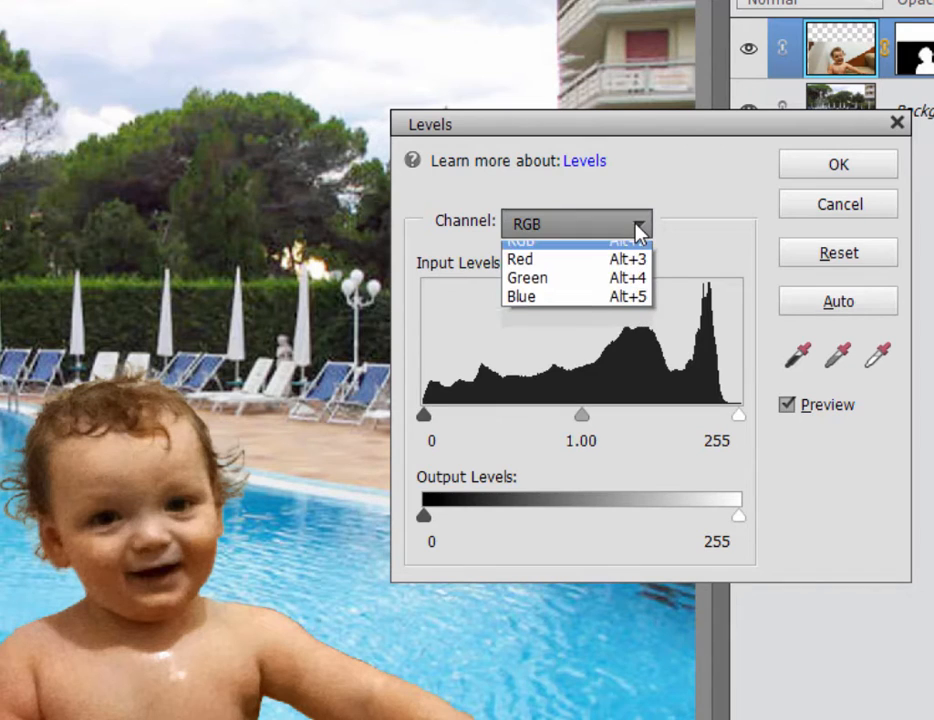
click(588, 308)
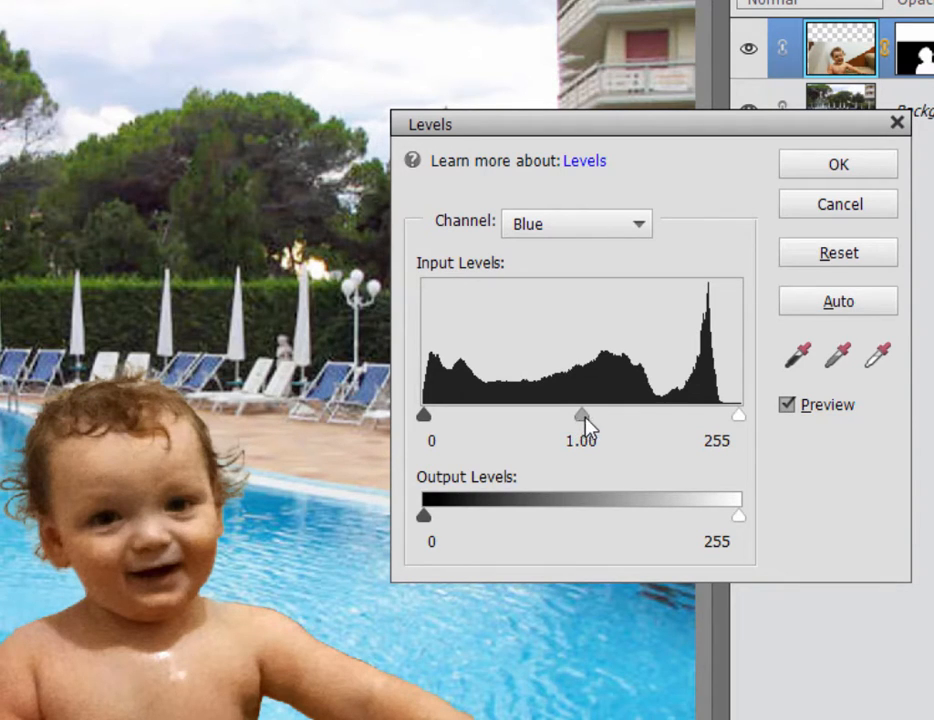
drag(607, 418, 550, 418)
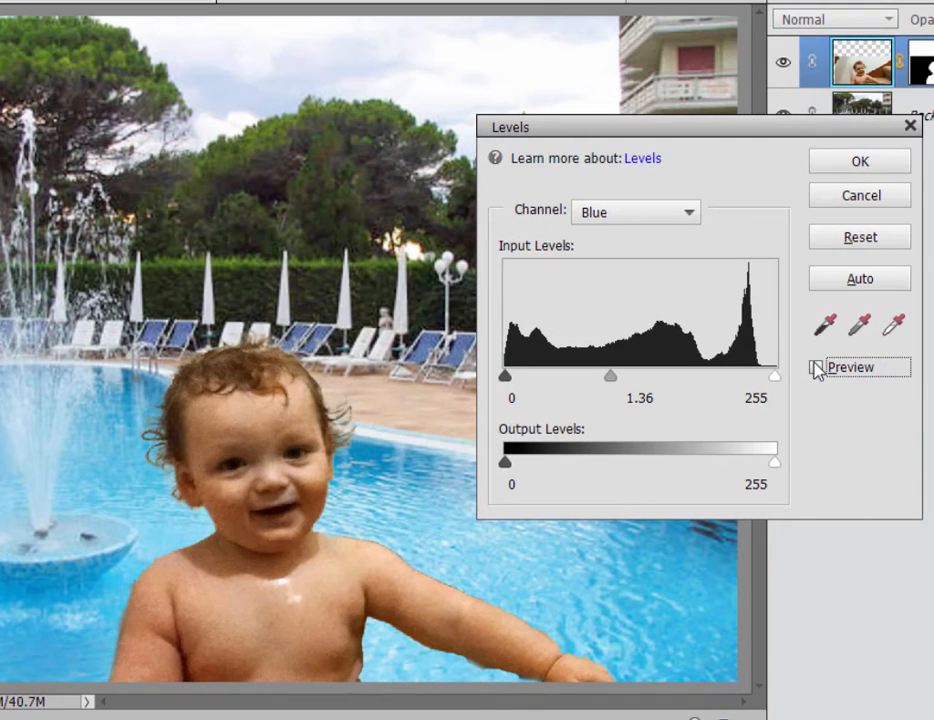
click(820, 366)
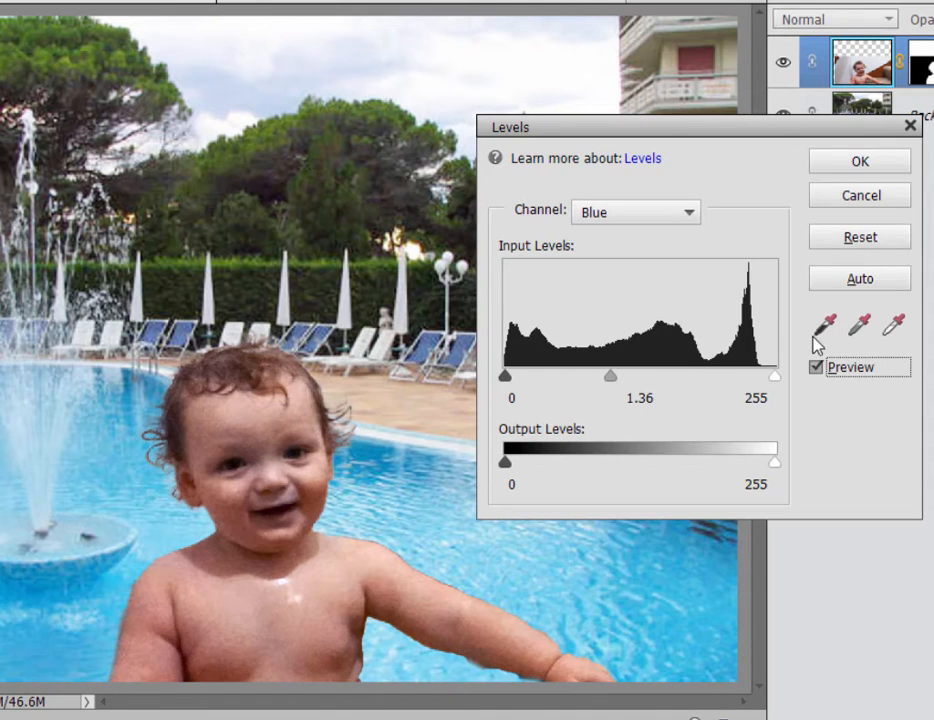
click(859, 166)
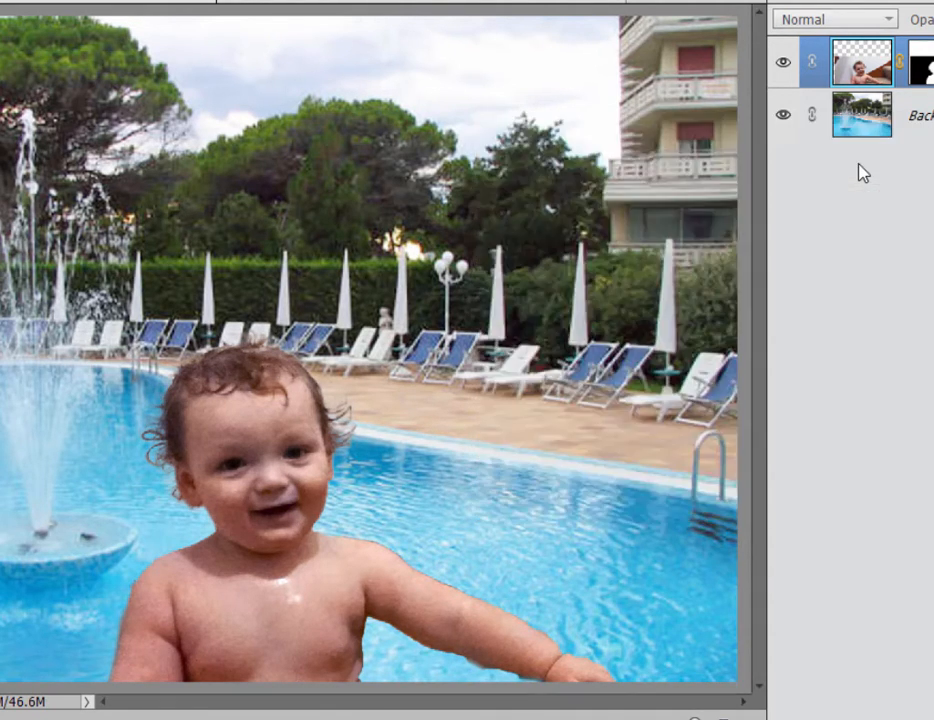